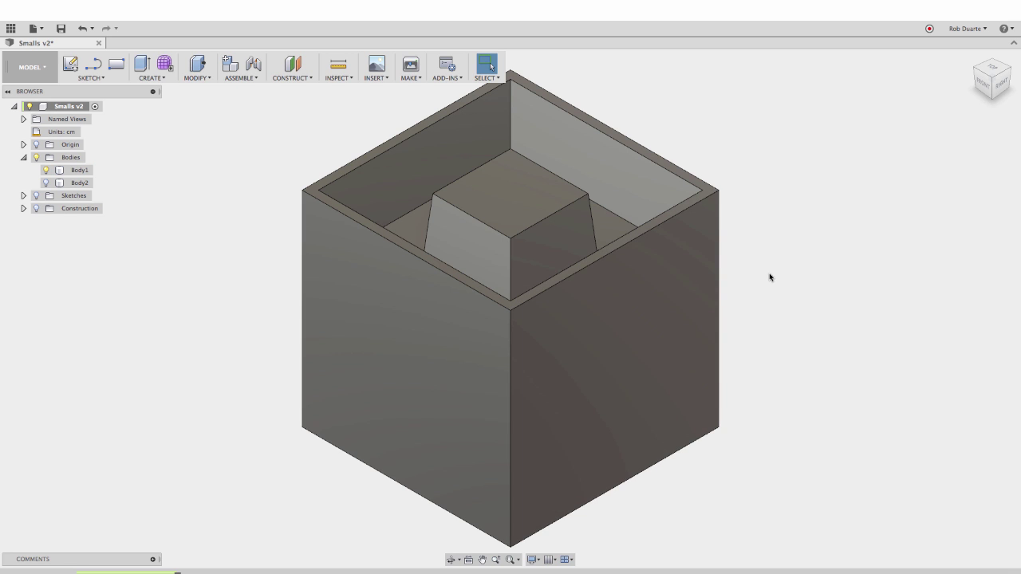
# Toggle the Body1 and Body2 light bulbs so the open box and frame body both show, fitting the view.
pyautogui.click(46, 170)
pyautogui.click(46, 183)
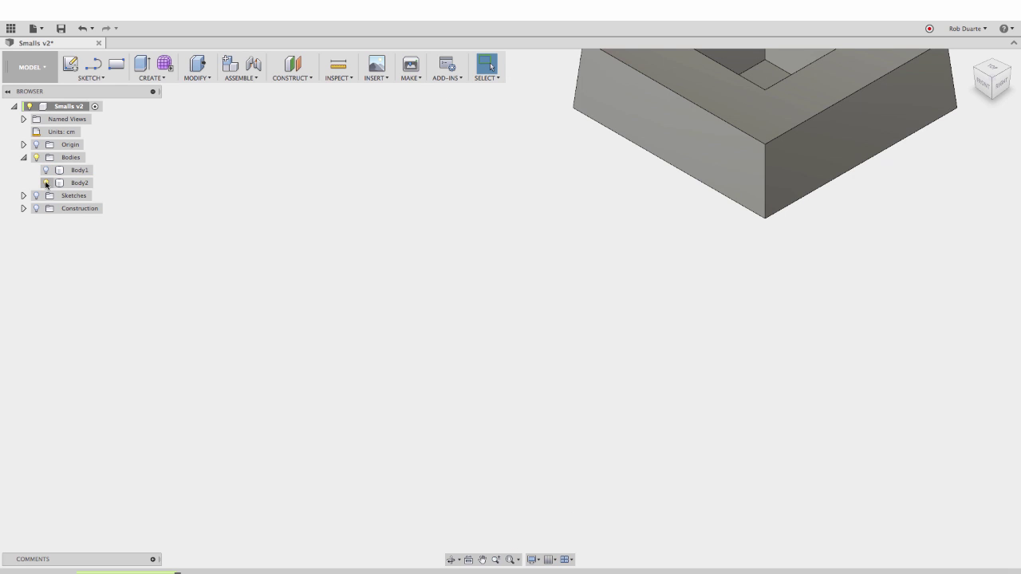
pyautogui.press('F6')
pyautogui.click(46, 170)
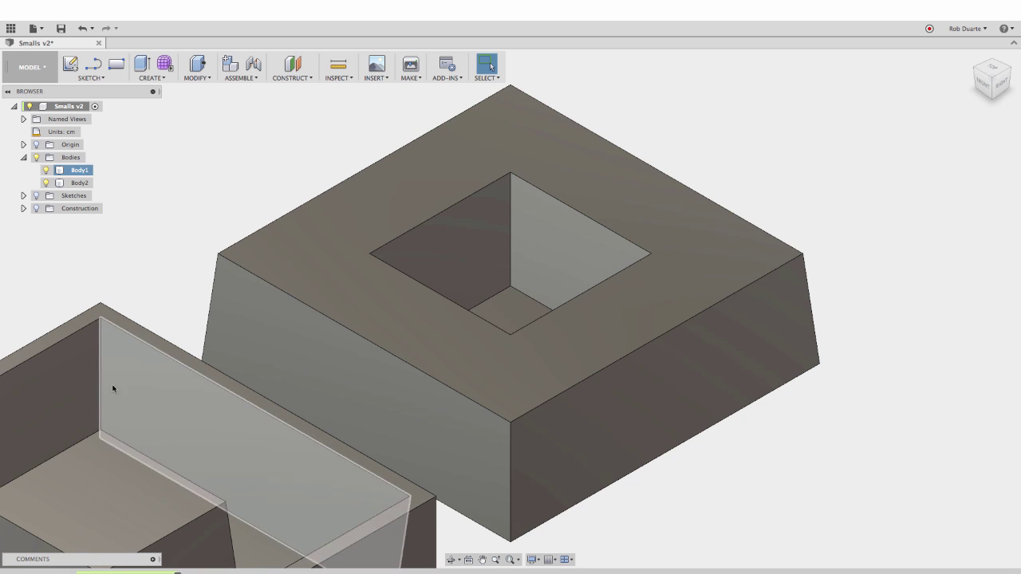
# Hide Body1 so only the frame-shaped Body2 remains, then clear the selection.
pyautogui.click(46, 170)
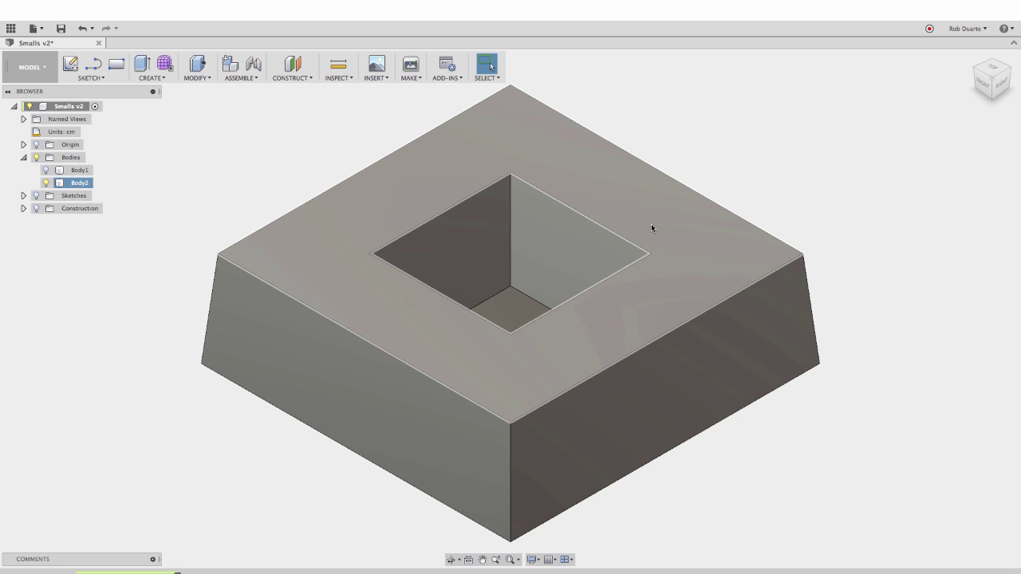
pyautogui.click(794, 169)
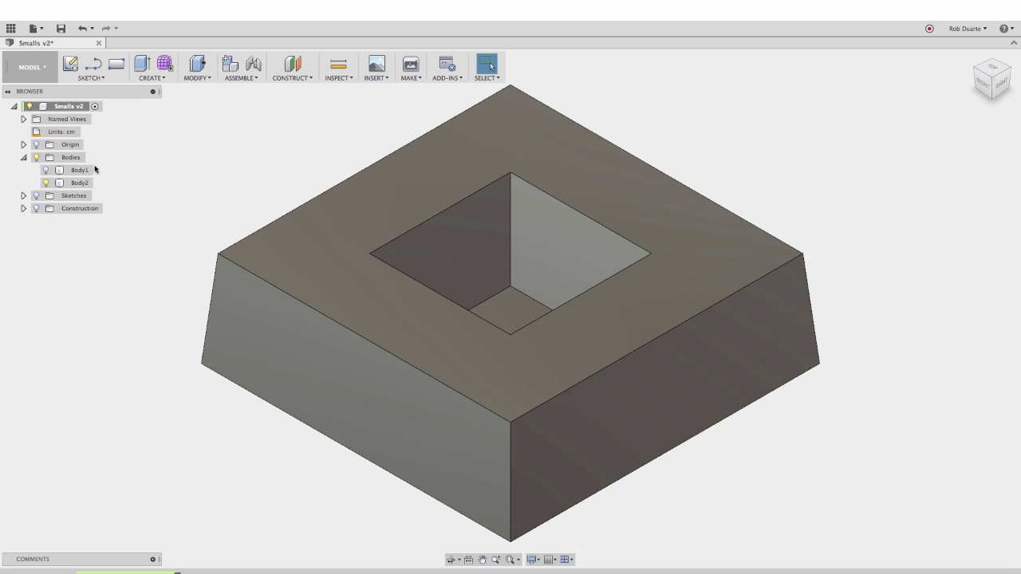
# Open Body2's Properties to review Steel at 7.85 g/cm³, 3.0484 cm³ volume and 23.9303 g mass.
pyautogui.click(80, 182)
pyautogui.rightClick(80, 183)
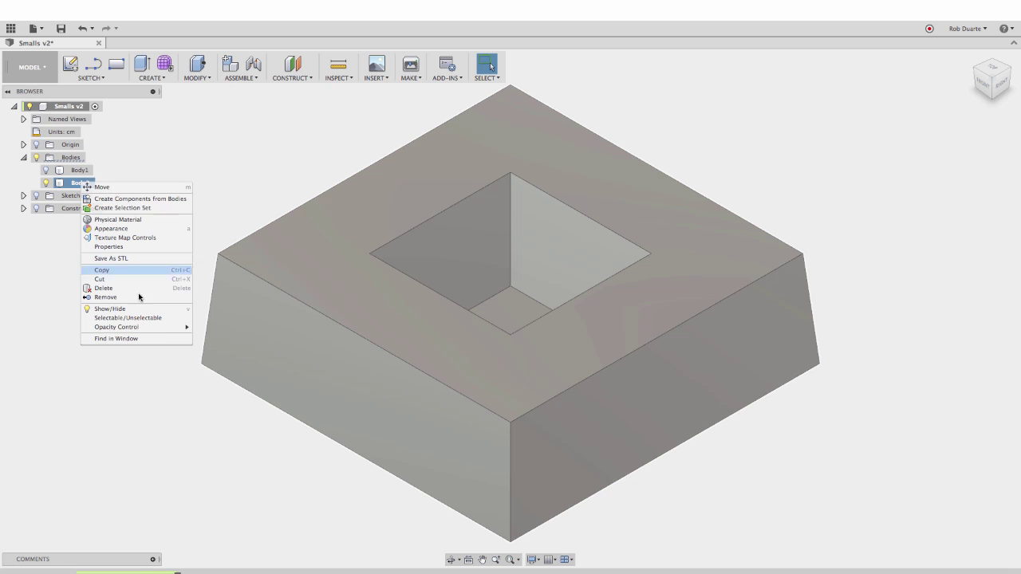
pyautogui.click(136, 253)
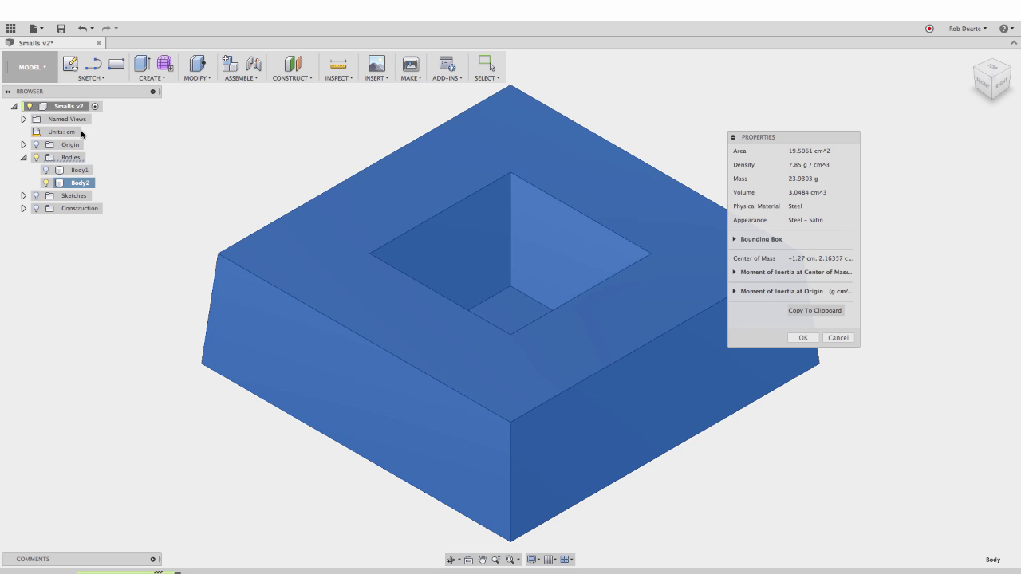
pyautogui.moveTo(74, 136)
# Close the properties summary and bring up the Physical Material library for the selected Body2.
pyautogui.click(805, 338)
pyautogui.rightClick(77, 184)
pyautogui.click(119, 219)
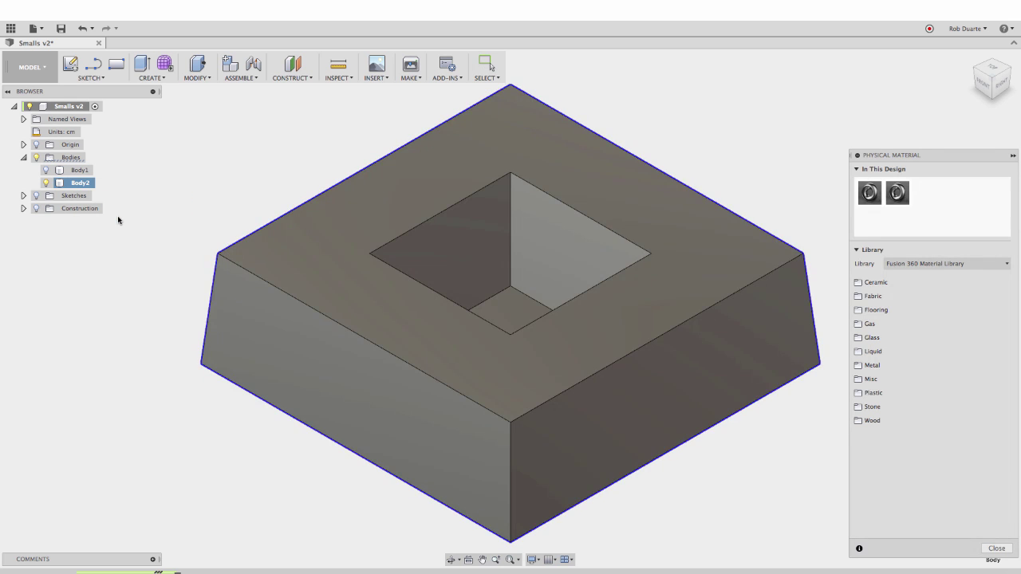
pyautogui.moveTo(908, 162); pyautogui.dragTo(821, 131)
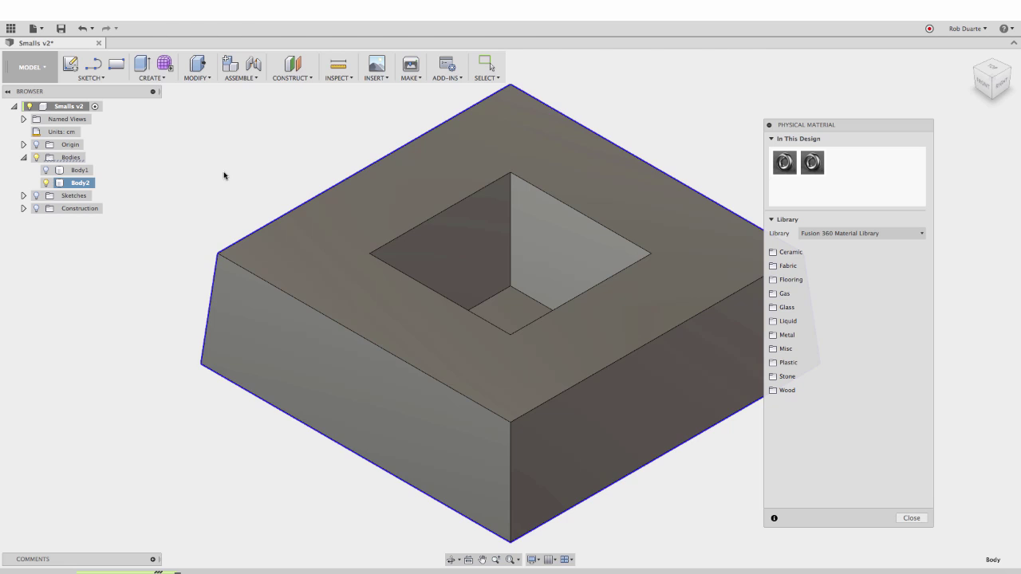
pyautogui.click(74, 184)
pyautogui.moveTo(811, 125); pyautogui.dragTo(796, 119)
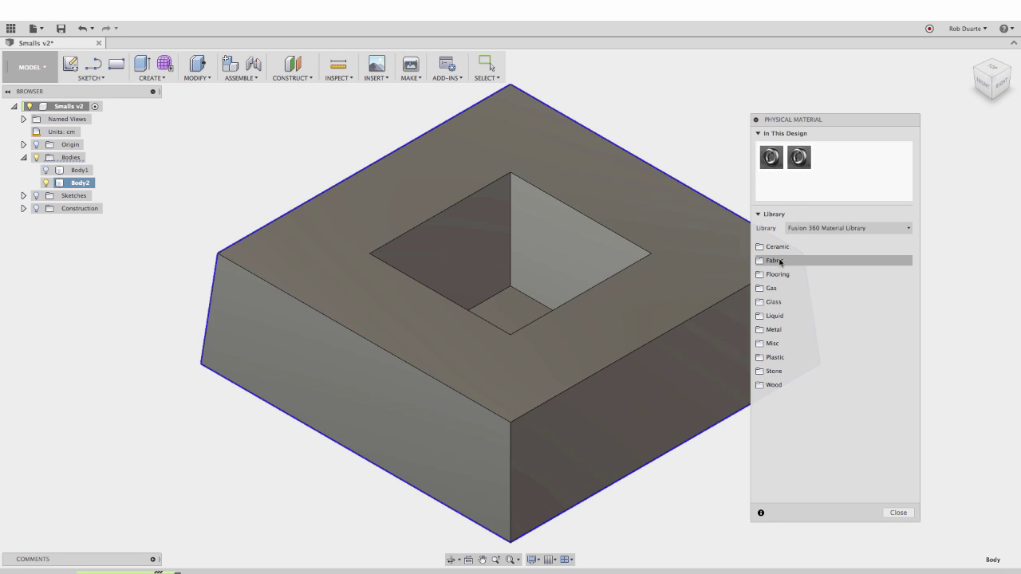
# Expand the Plastic category and drag Rubber, Silicone onto the frame-shaped body.
pyautogui.click(784, 357)
pyautogui.scroll(-5, 797, 375)
pyautogui.scroll(-15, 799, 381)
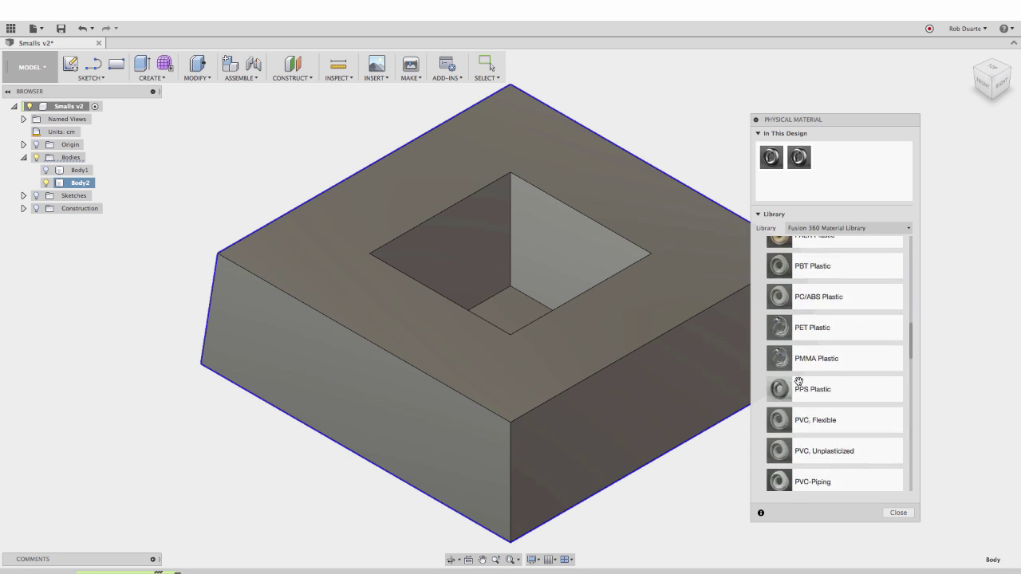
pyautogui.scroll(-3, 798, 381)
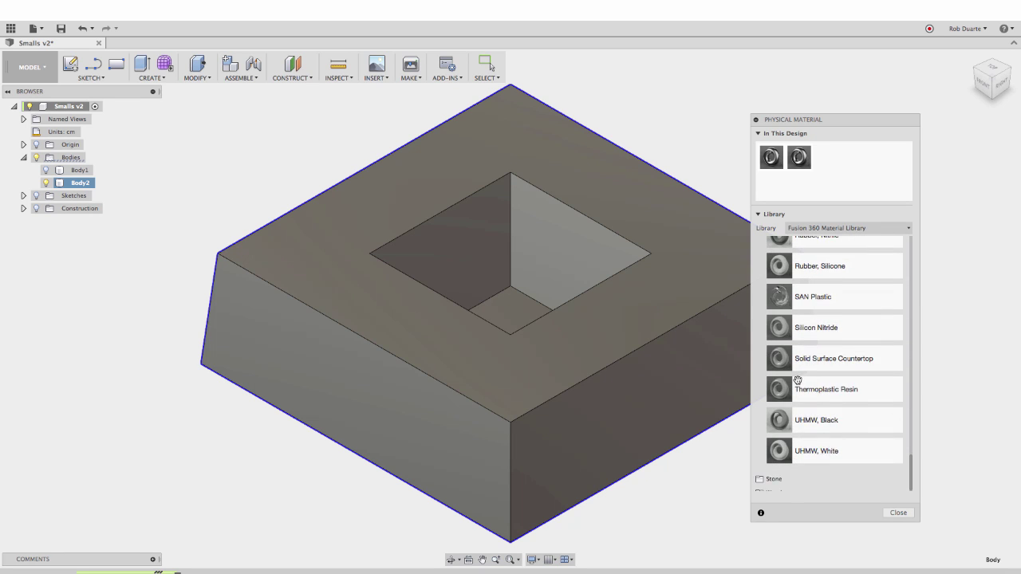
pyautogui.scroll(3, 798, 391)
pyautogui.moveTo(813, 364); pyautogui.dragTo(606, 354)
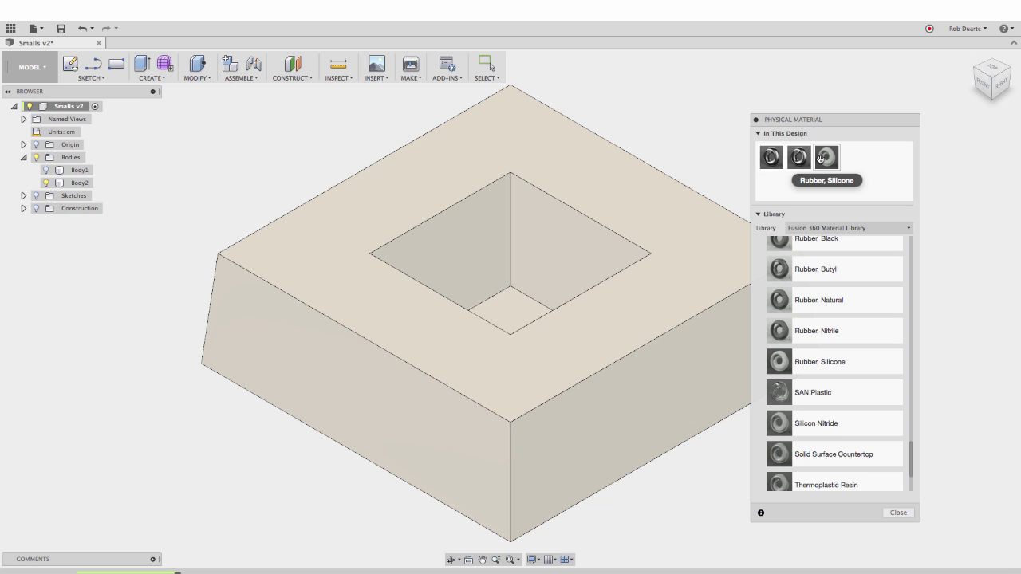
# Rename the body's material to 'Rubber, Silicone (MoldMax 60)' and change its density to 1.45 g/cm³.
pyautogui.doubleClick(820, 158)
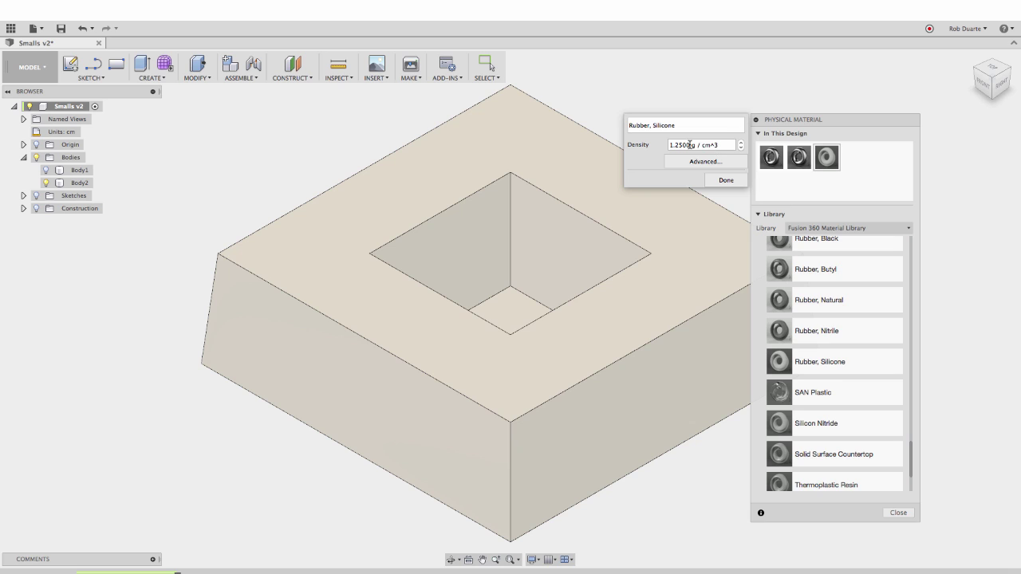
pyautogui.moveTo(689, 145); pyautogui.dragTo(653, 146)
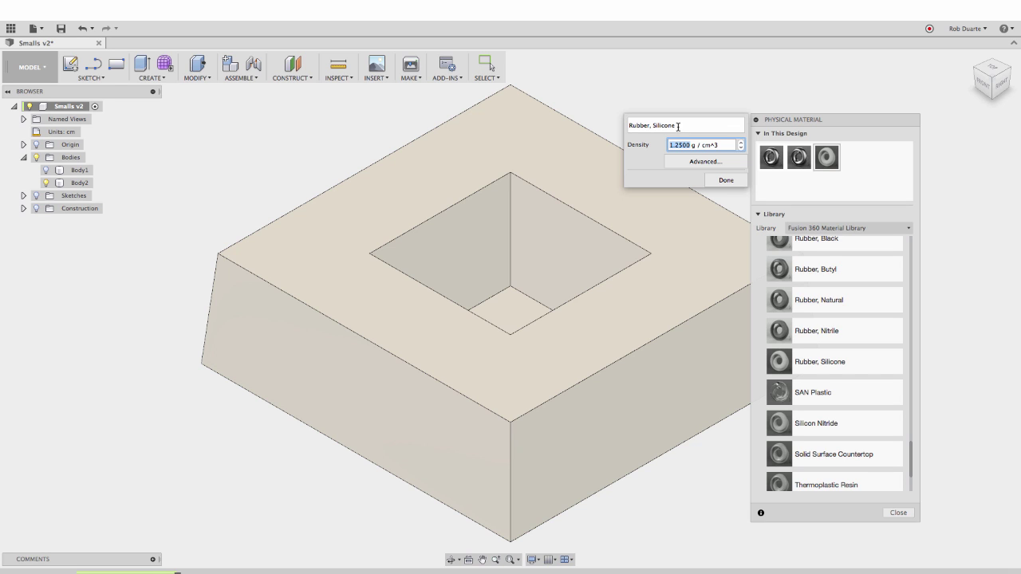
pyautogui.click(680, 125)
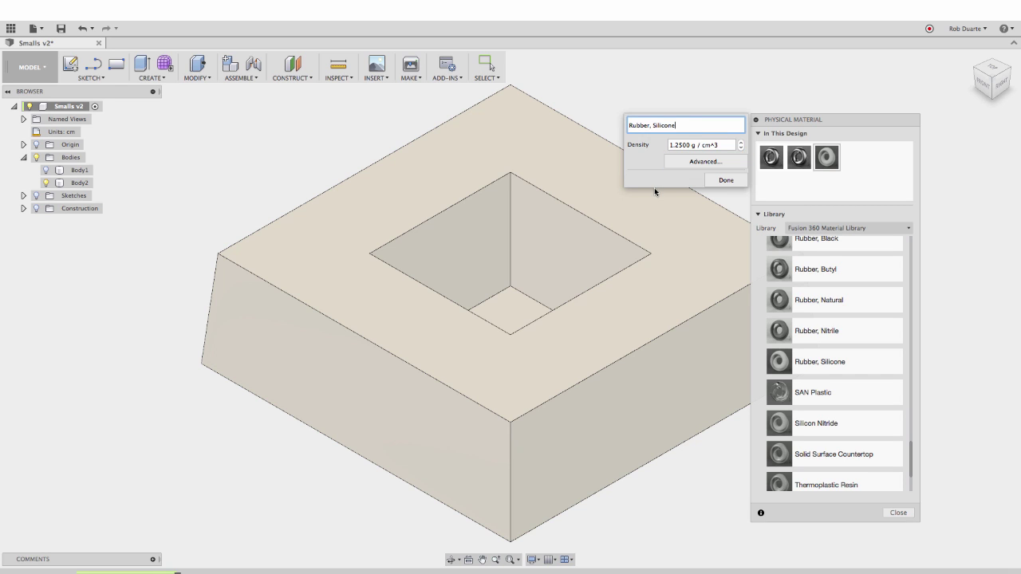
pyautogui.write('(MoldMax 60)')
pyautogui.doubleClick(680, 143)
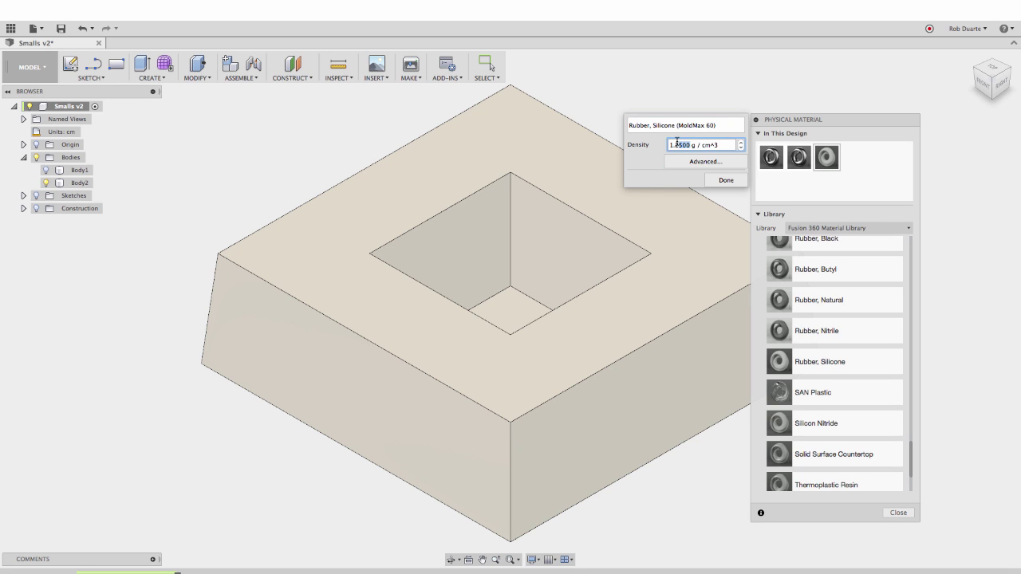
pyautogui.press('BackSpace')
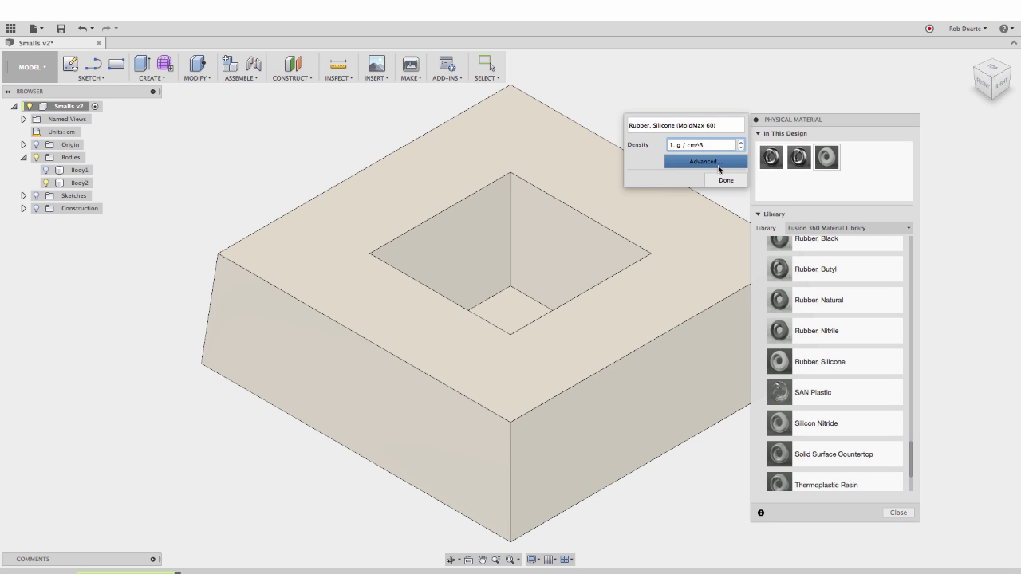
pyautogui.write('45')
# In the full material editor, paste the Smooth-On datasheet link into the material's URL field.
pyautogui.click(721, 163)
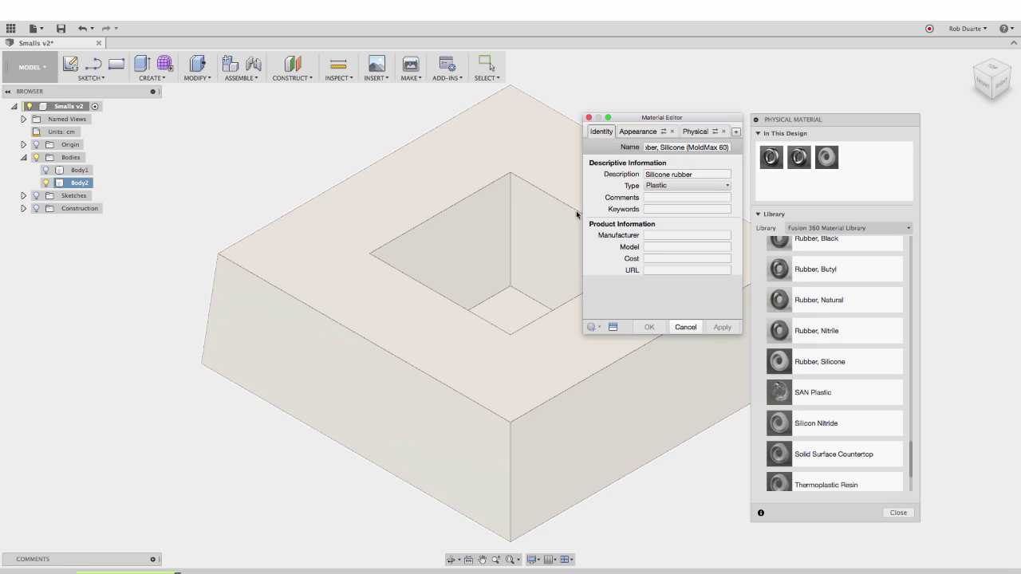
pyautogui.click(662, 270)
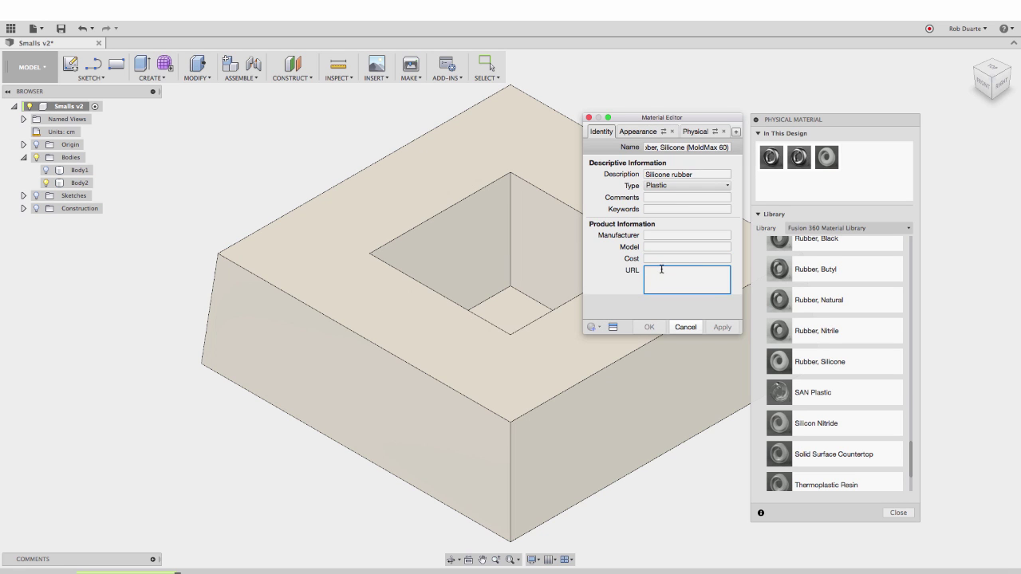
pyautogui.write('https://www.smooth-on.com/tb/files/MOLD_MAX_60_TB.PDF')
pyautogui.click(654, 237)
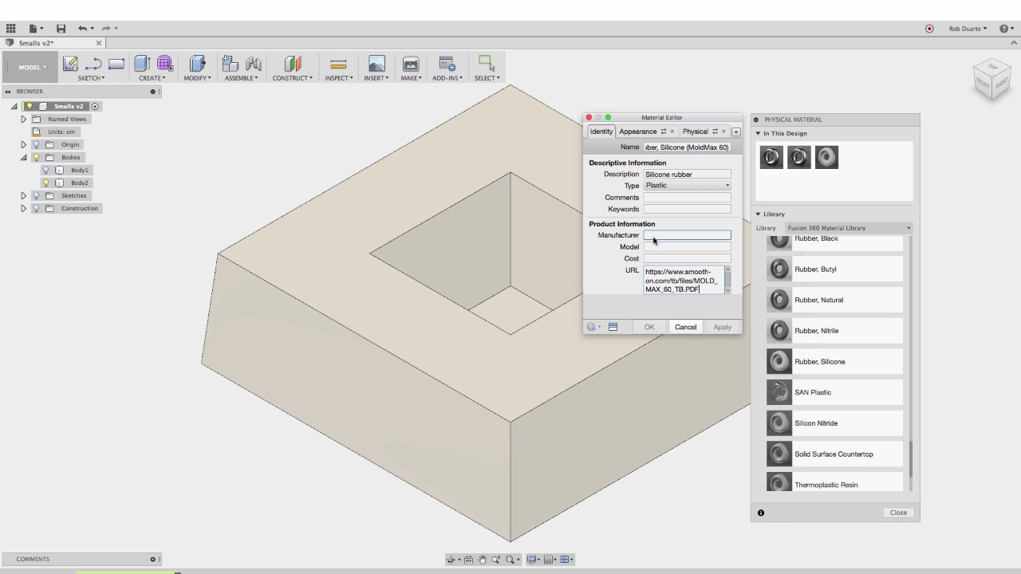
# Set the material's appearance colour to dark red RGB 114 36 40 and save the changes.
pyautogui.click(642, 132)
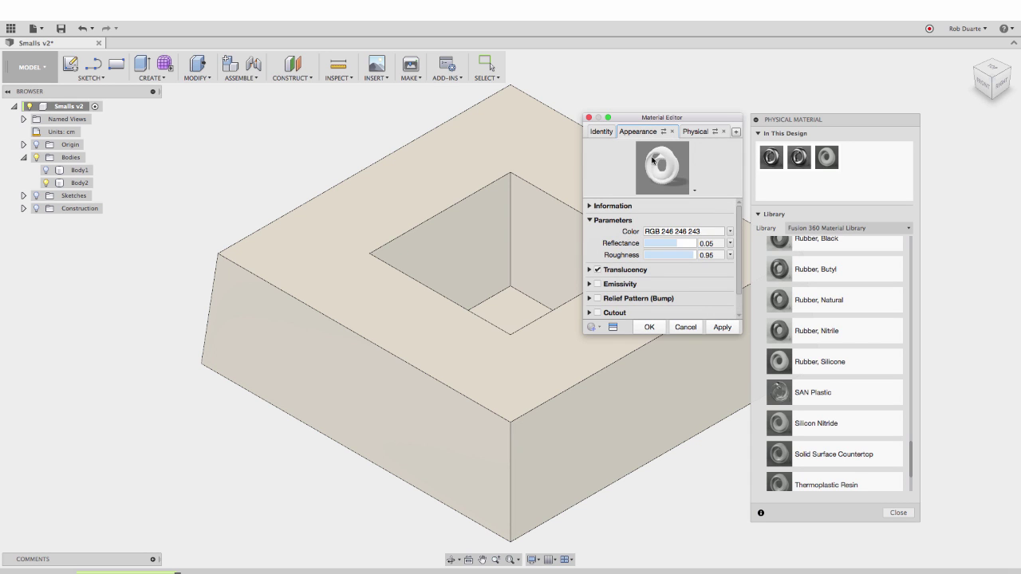
pyautogui.click(655, 236)
pyautogui.click(359, 274)
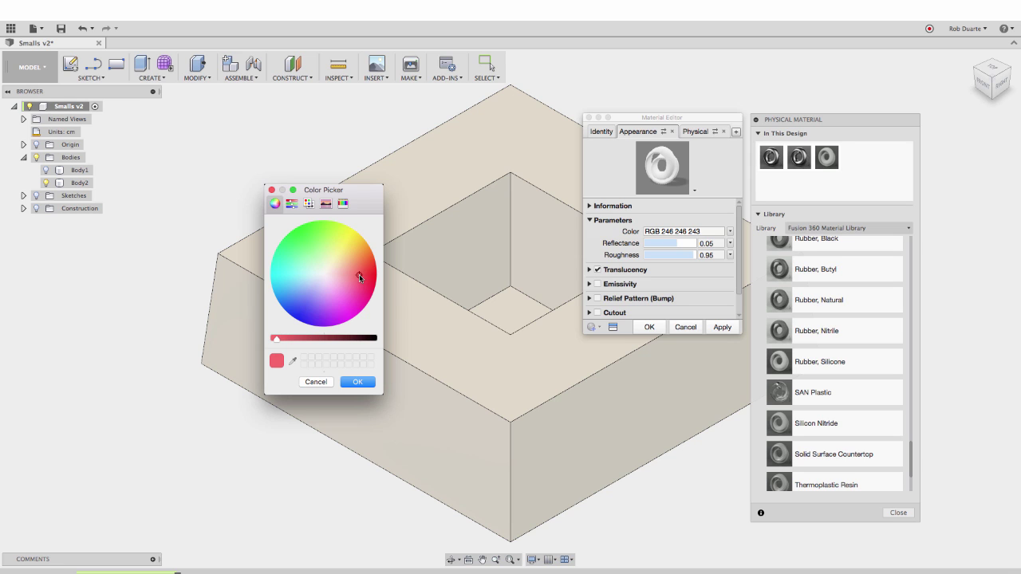
pyautogui.click(330, 338)
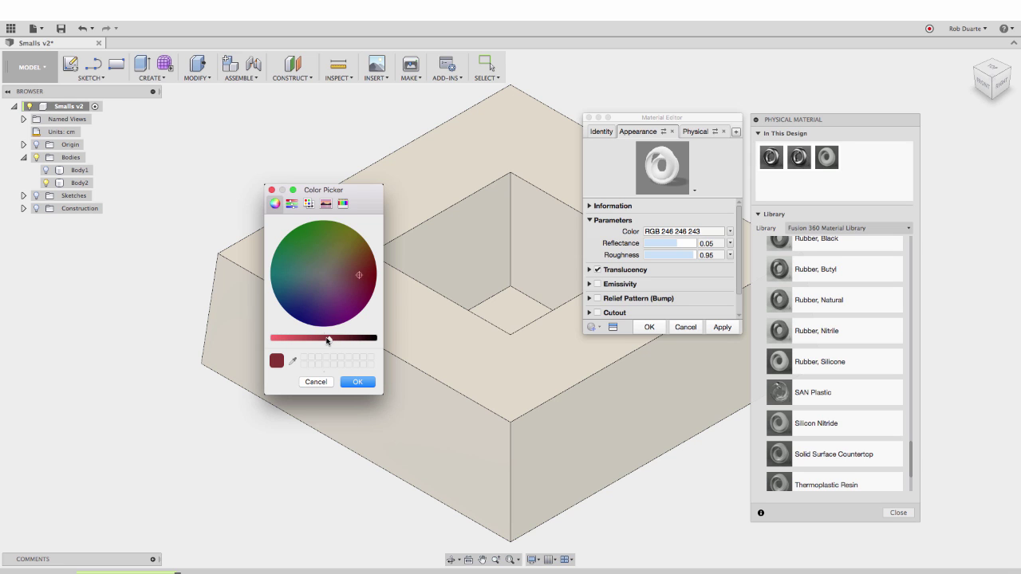
pyautogui.click(356, 382)
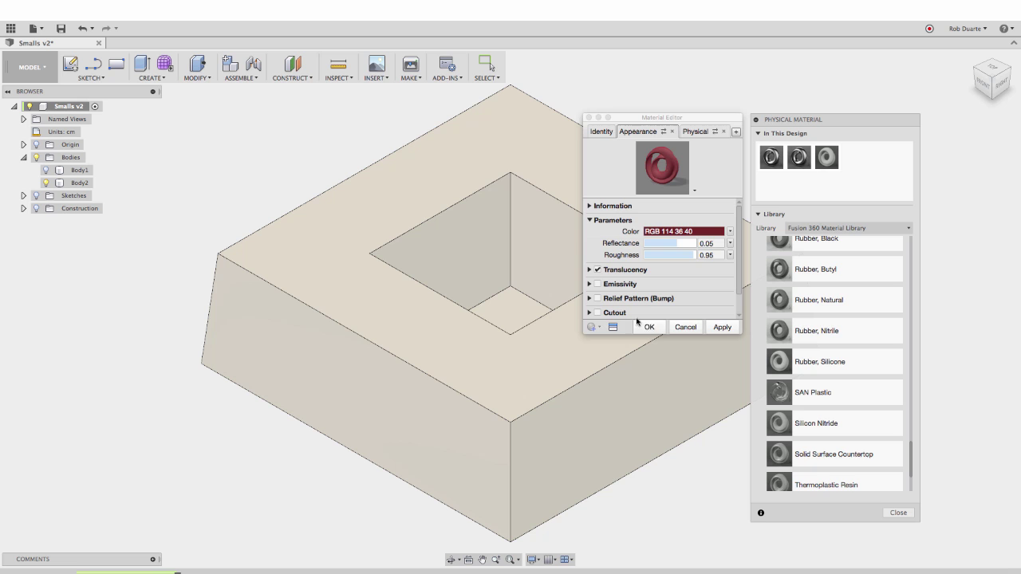
pyautogui.click(650, 327)
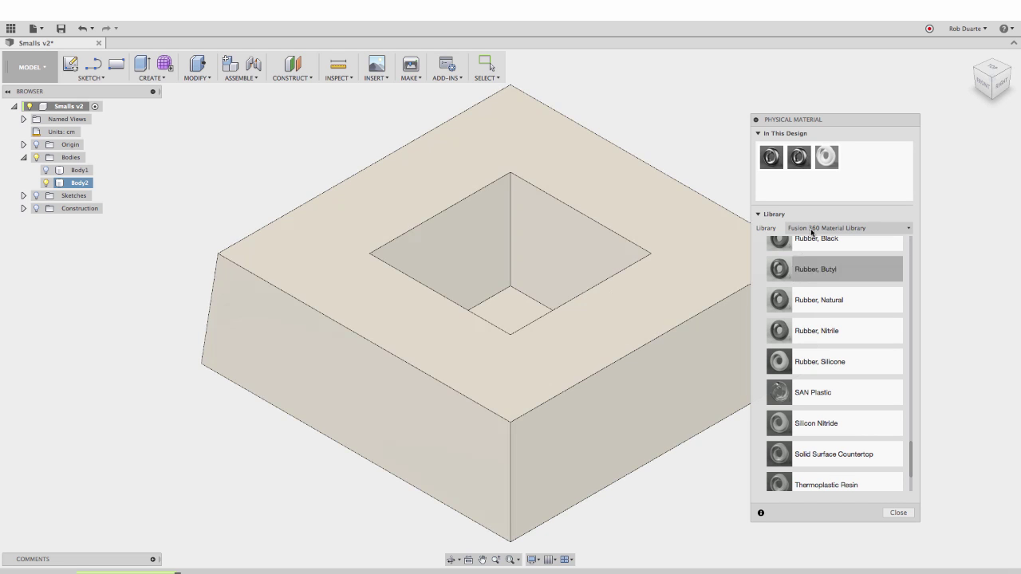
# Edit the custom silicone material again and change its colour to maroon RGB 107 29 31.
pyautogui.rightClick(827, 157)
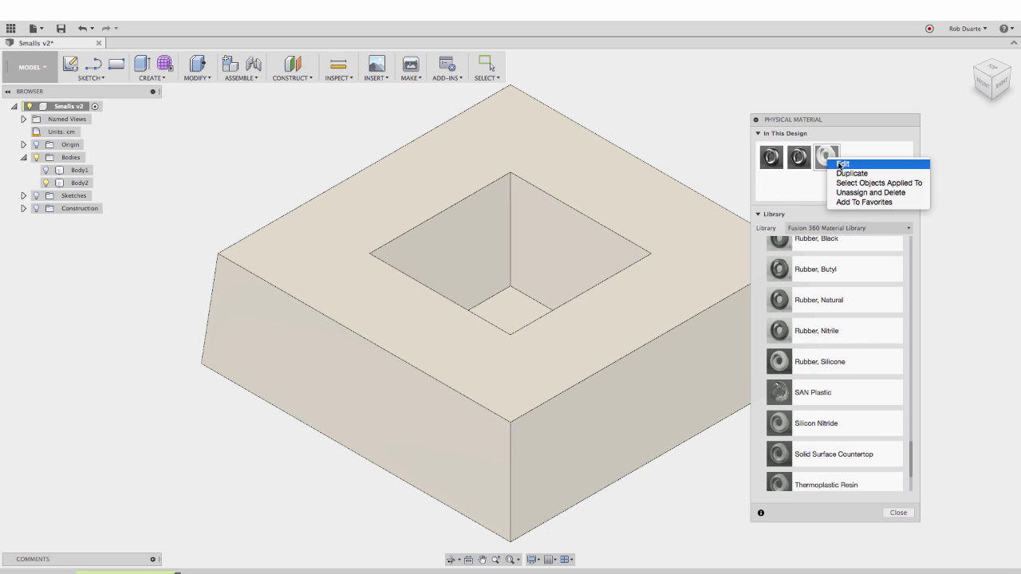
pyautogui.click(842, 166)
pyautogui.click(736, 164)
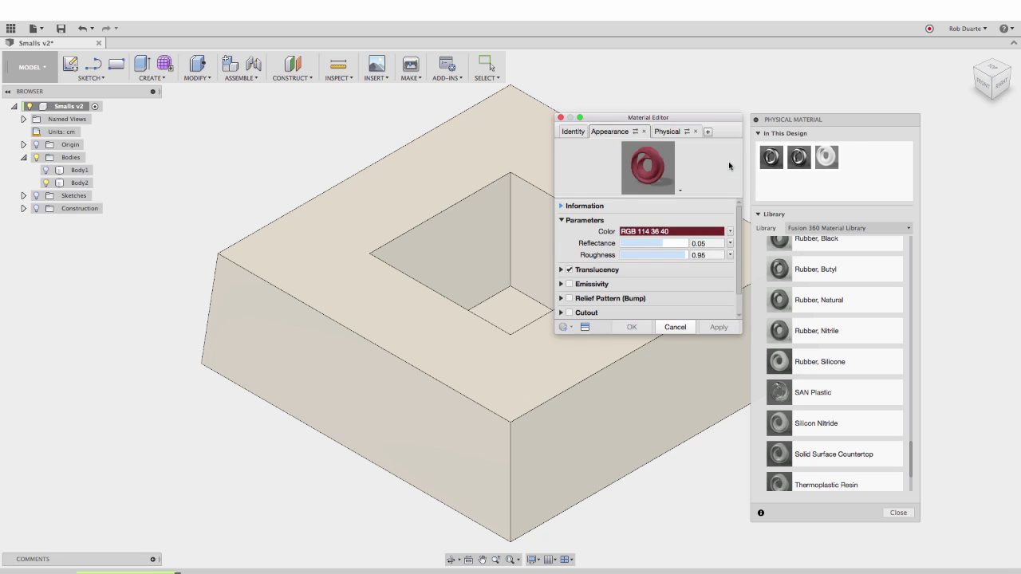
pyautogui.click(684, 231)
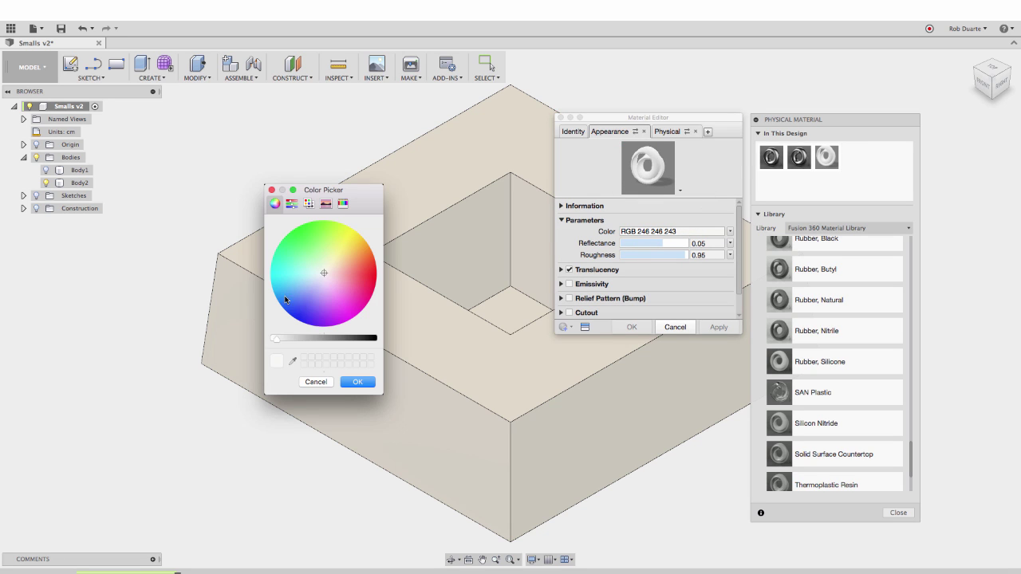
pyautogui.moveTo(297, 295); pyautogui.dragTo(362, 274)
pyautogui.moveTo(349, 336); pyautogui.dragTo(332, 342)
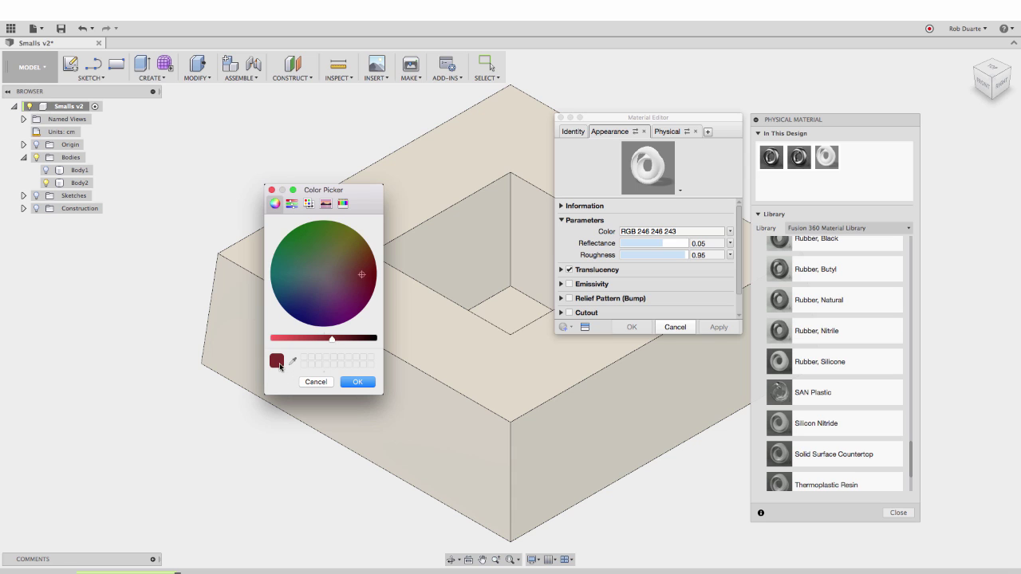
pyautogui.click(348, 383)
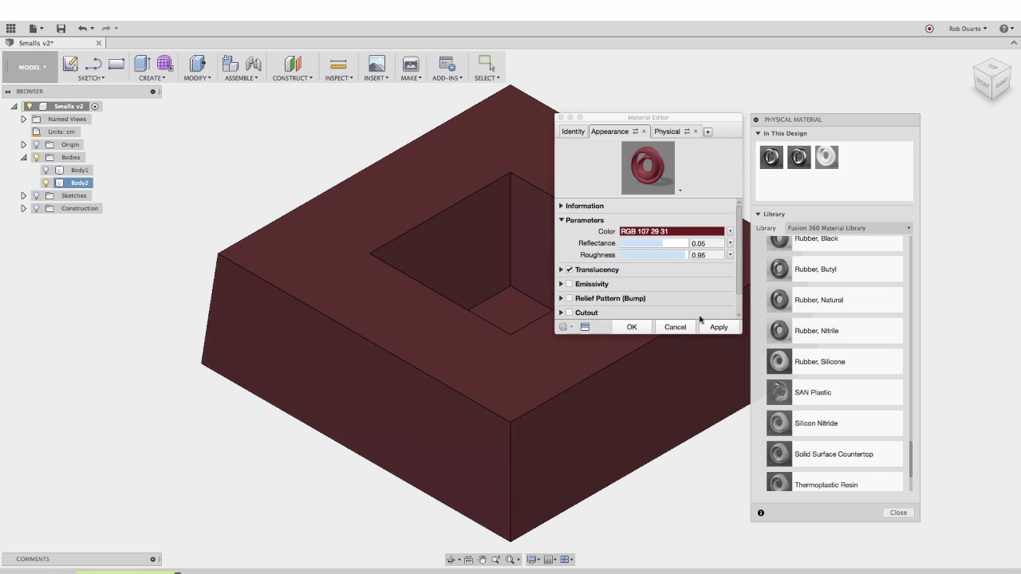
pyautogui.click(643, 326)
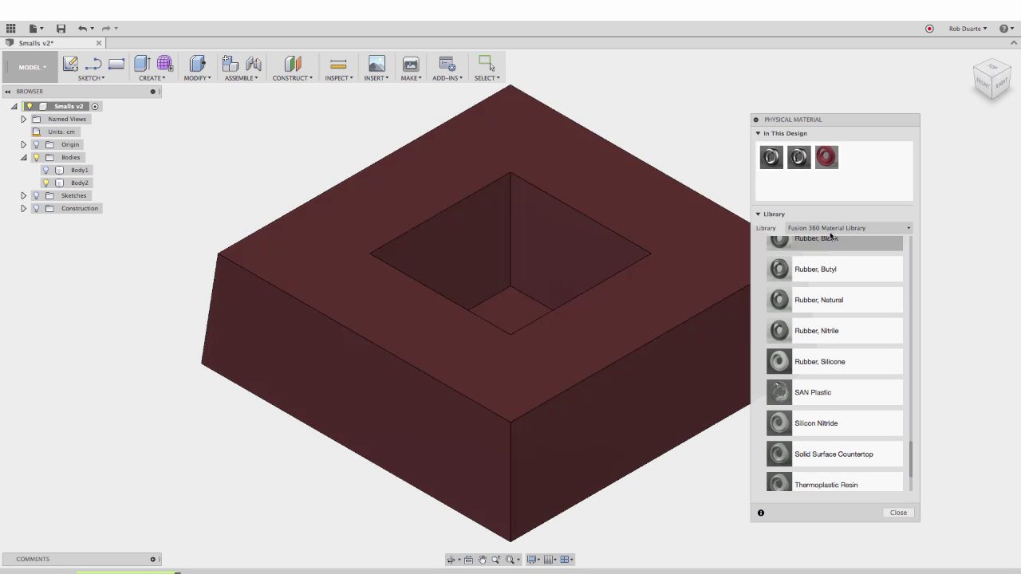
# Add Rubber, Silicone (MoldMax 60) to Favorites, switch to that library, and confirm its 1.45 g/cm³ density.
pyautogui.rightClick(831, 158)
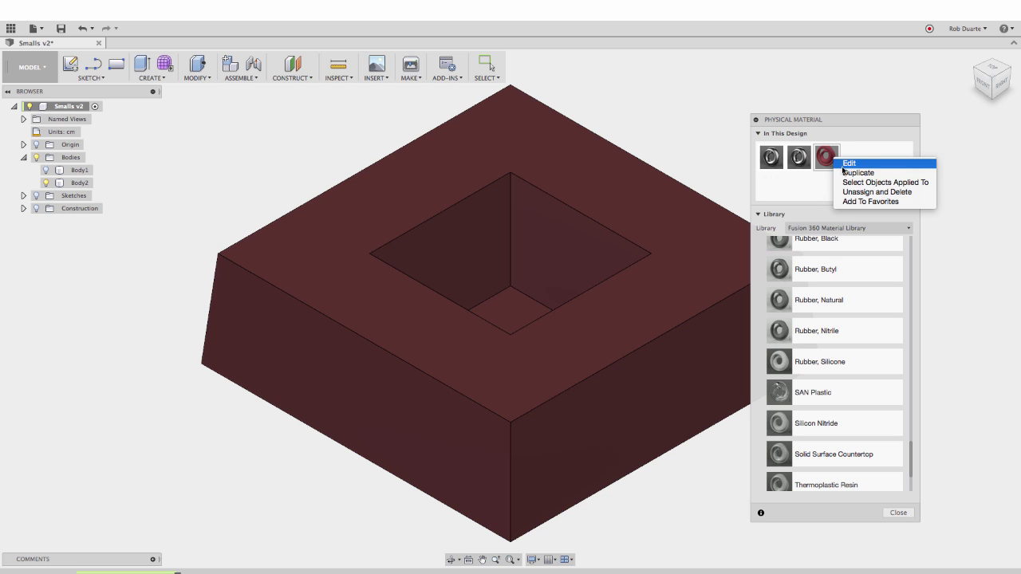
pyautogui.click(855, 201)
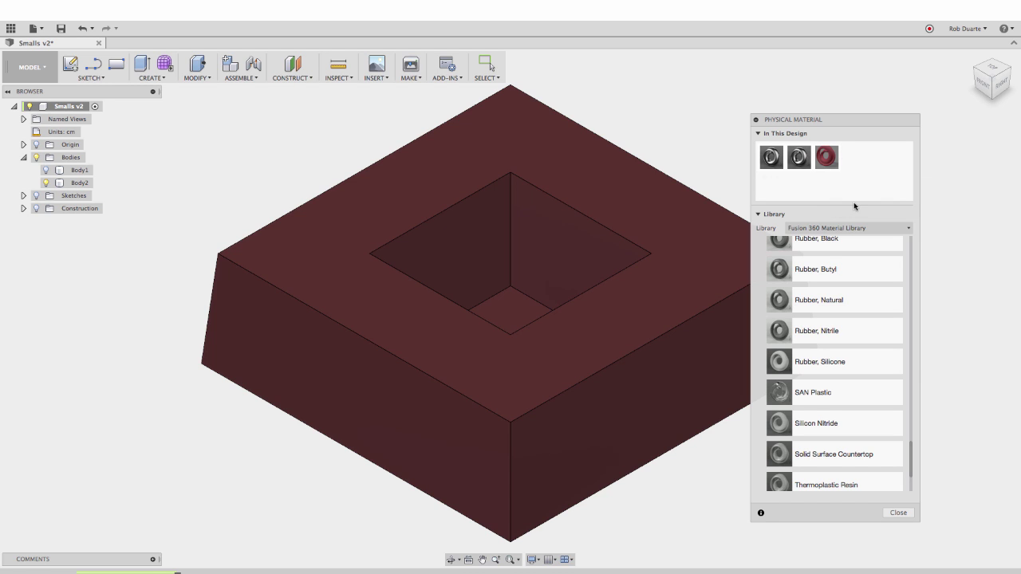
pyautogui.click(804, 232)
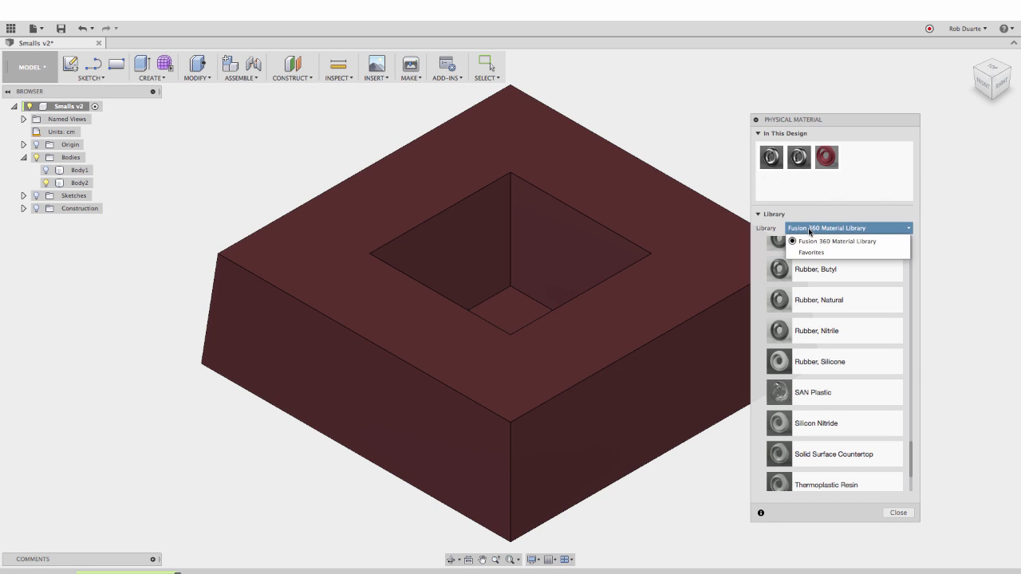
pyautogui.click(828, 252)
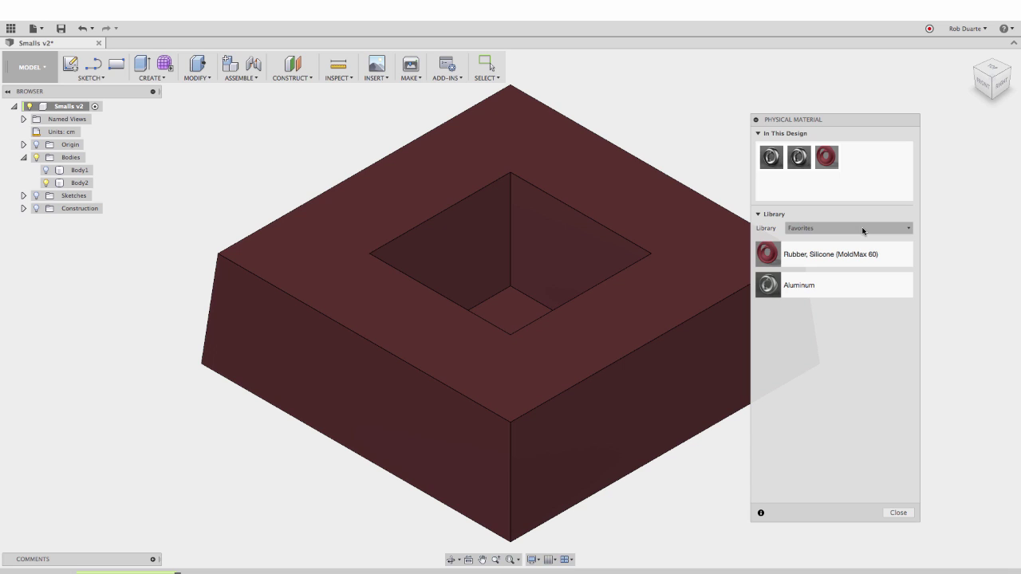
pyautogui.doubleClick(829, 164)
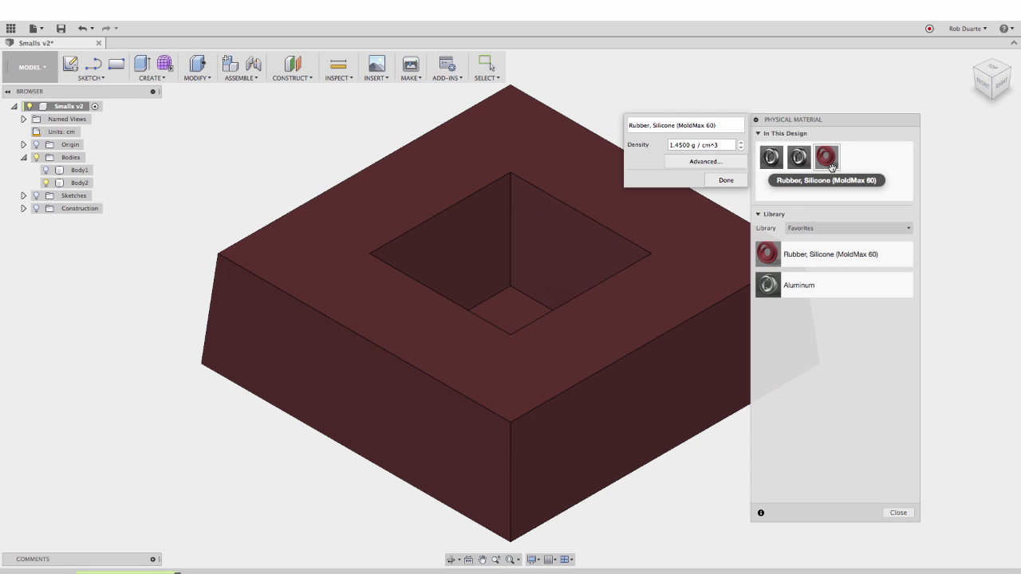
pyautogui.click(726, 180)
# Close the material panel and open Body2's Properties, now showing 1.45 g/cm³ and 4.4202 g mass.
pyautogui.click(898, 513)
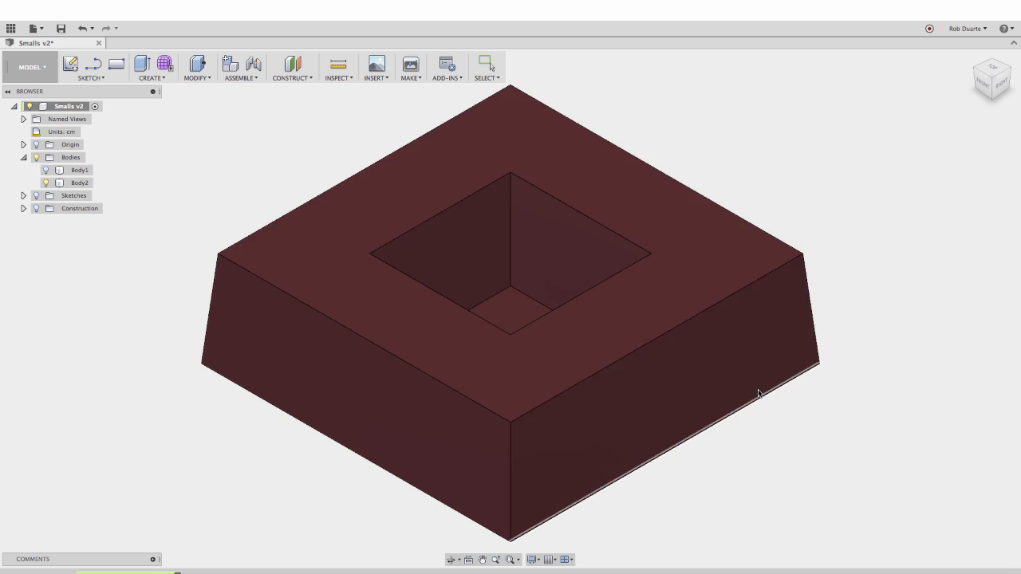
pyautogui.rightClick(85, 188)
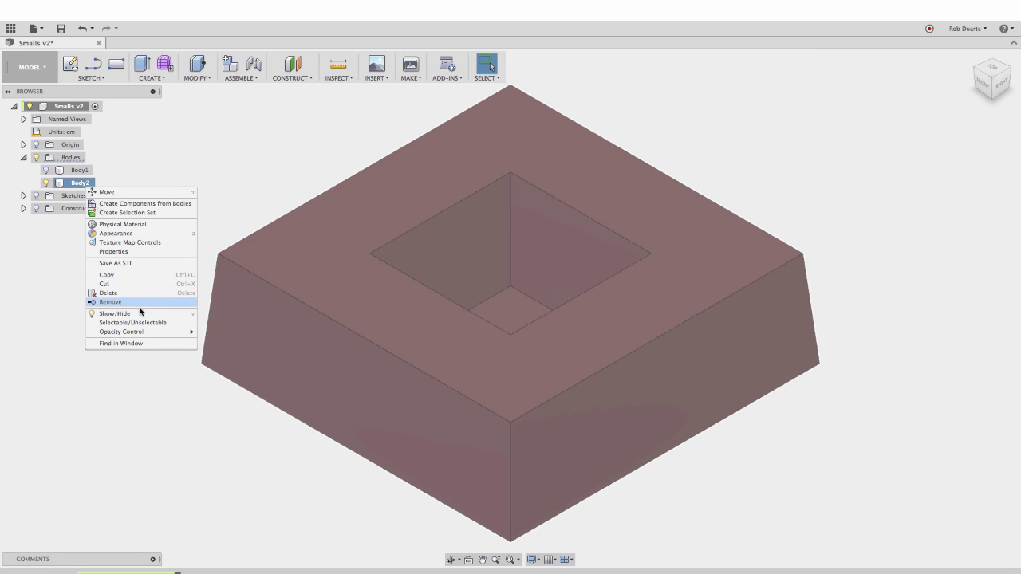
pyautogui.click(128, 251)
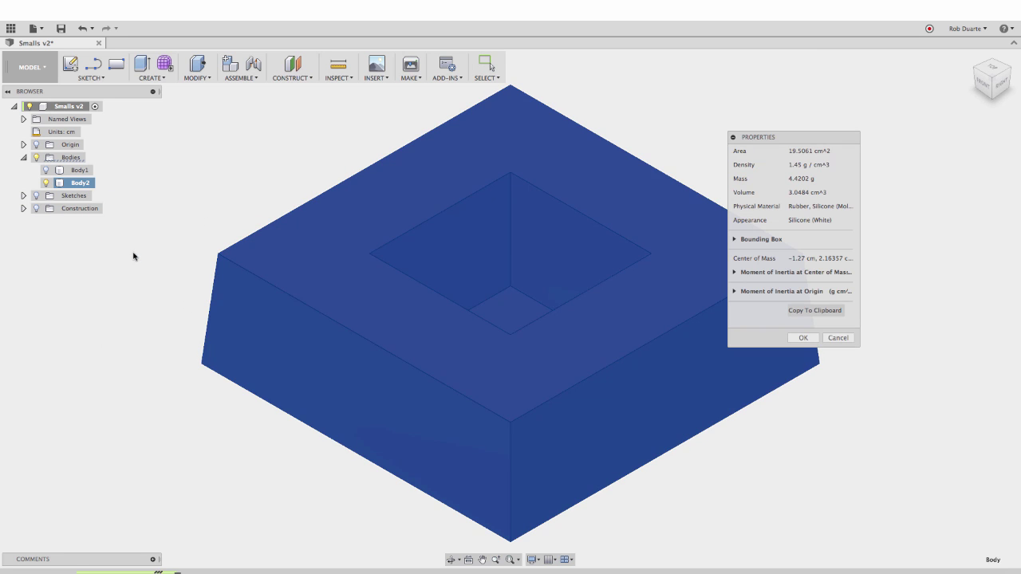